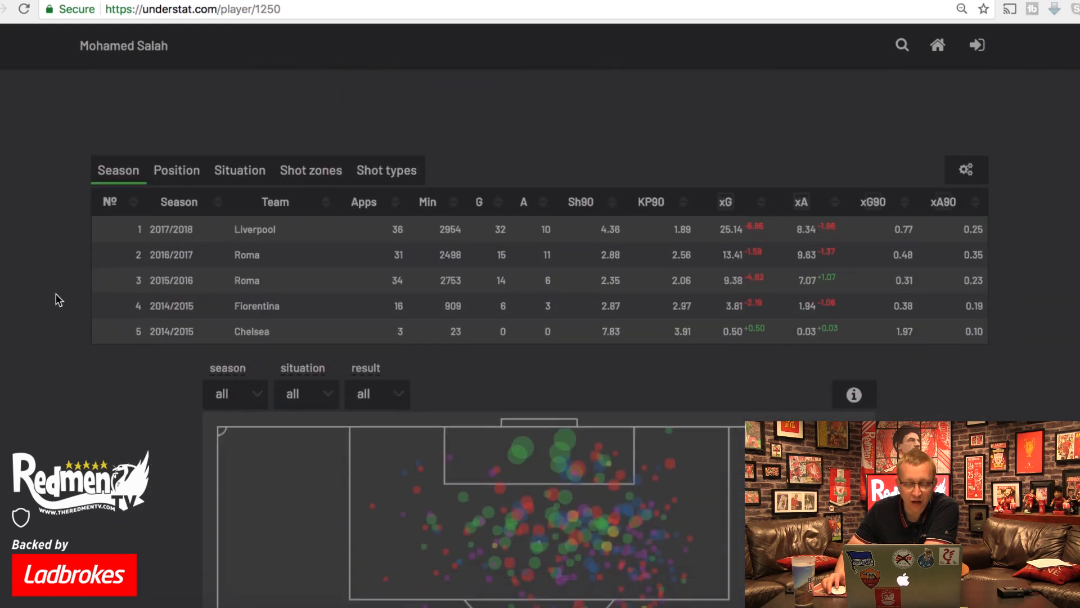
scroll(56, 294, down, 1)
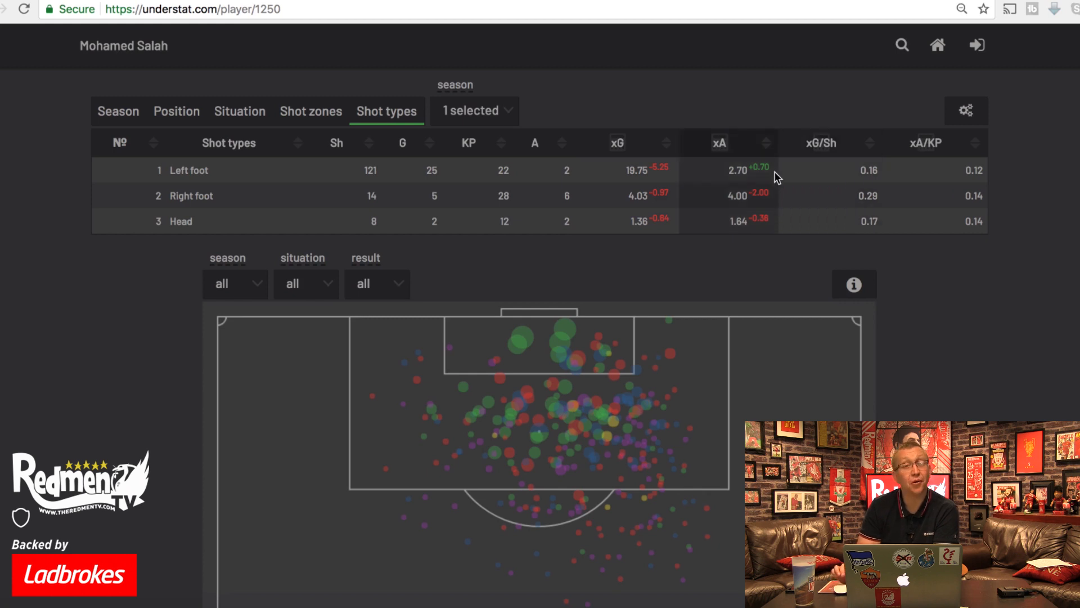
scroll(289, 124, up, 1)
scroll(289, 125, up, 1)
scroll(283, 127, up, 5)
scroll(220, 113, up, 2)
Return to Liverpool's team page and open Roberto Firmino's player page from the squad table.
click(213, 95)
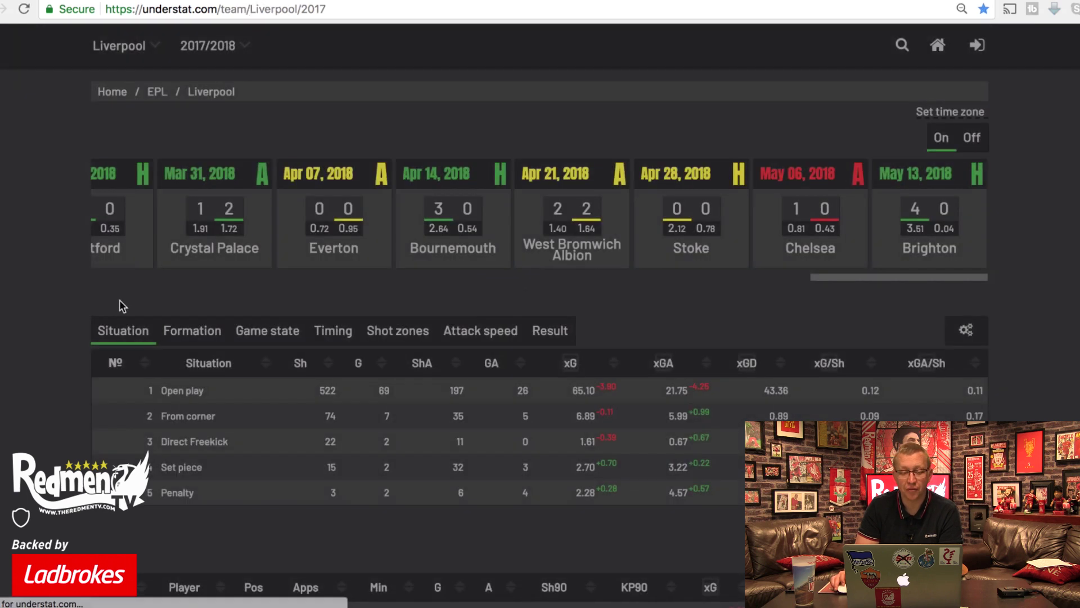
scroll(114, 355, down, 3)
click(172, 392)
scroll(541, 338, down, 1)
scroll(128, 278, down, 5)
scroll(759, 305, up, 1)
scroll(767, 283, down, 1)
Show Firmino's shot-type breakdown filtered to the 2017/2018 season.
click(390, 223)
scroll(21, 253, down, 2)
click(488, 151)
click(481, 180)
click(7, 206)
scroll(172, 101, up, 10)
Go back to Liverpool's 2017/2018 team page from Firmino's player page.
click(211, 97)
scroll(69, 377, down, 4)
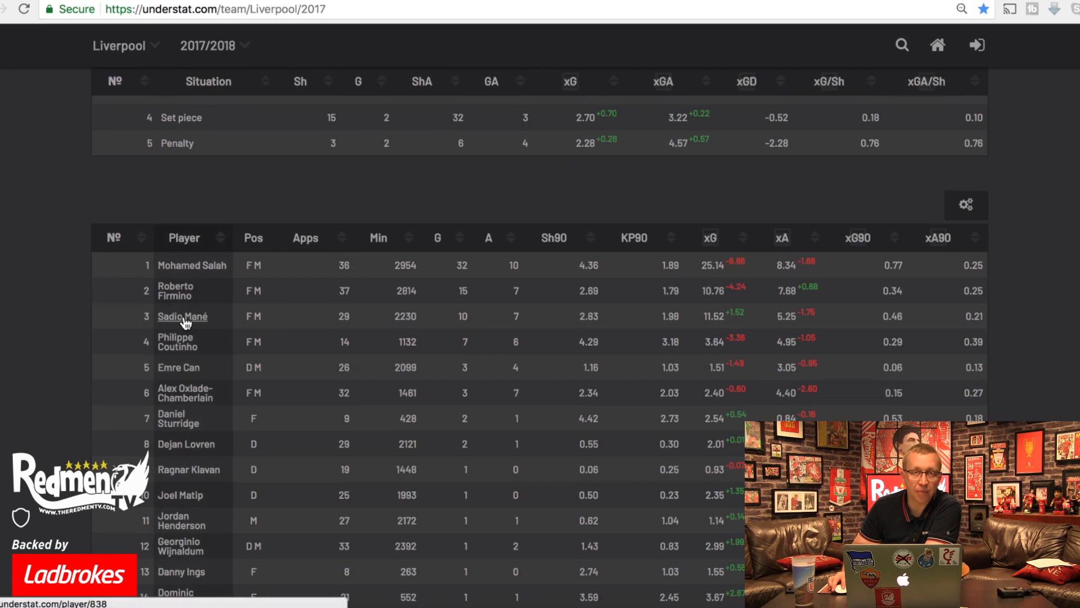